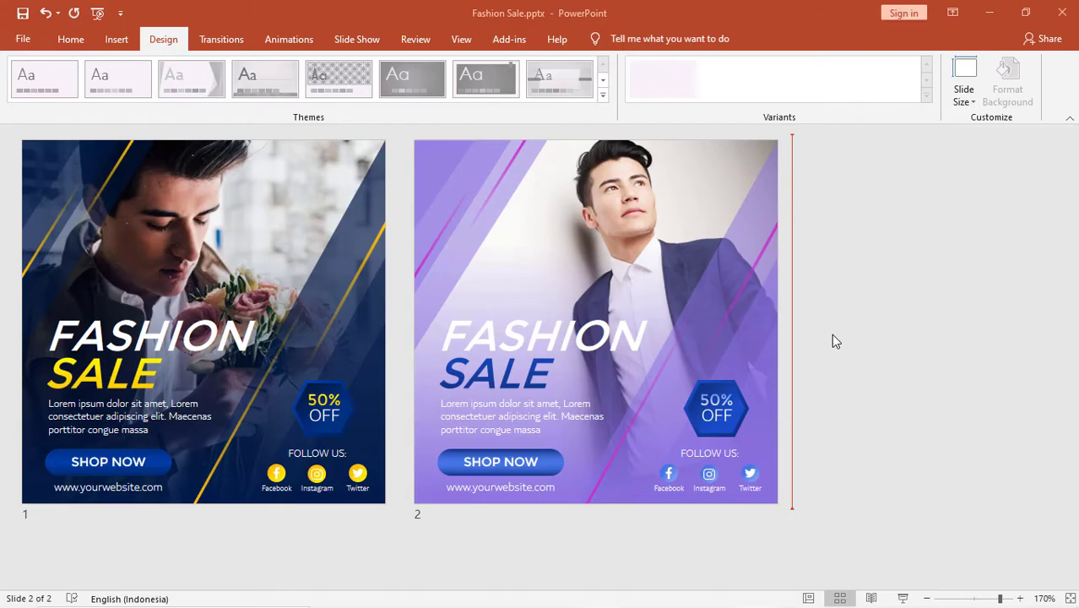
# Preview the slides as a slideshow, flipping between the purple and navy Fashion Sale versions.
pyautogui.click(904, 597)
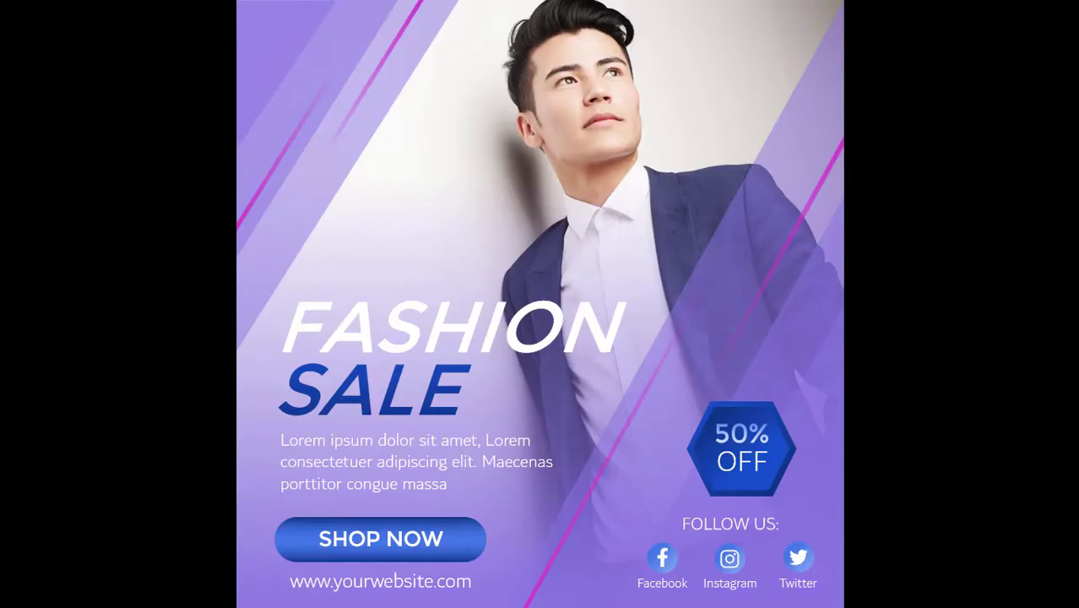
pyautogui.press('Right')
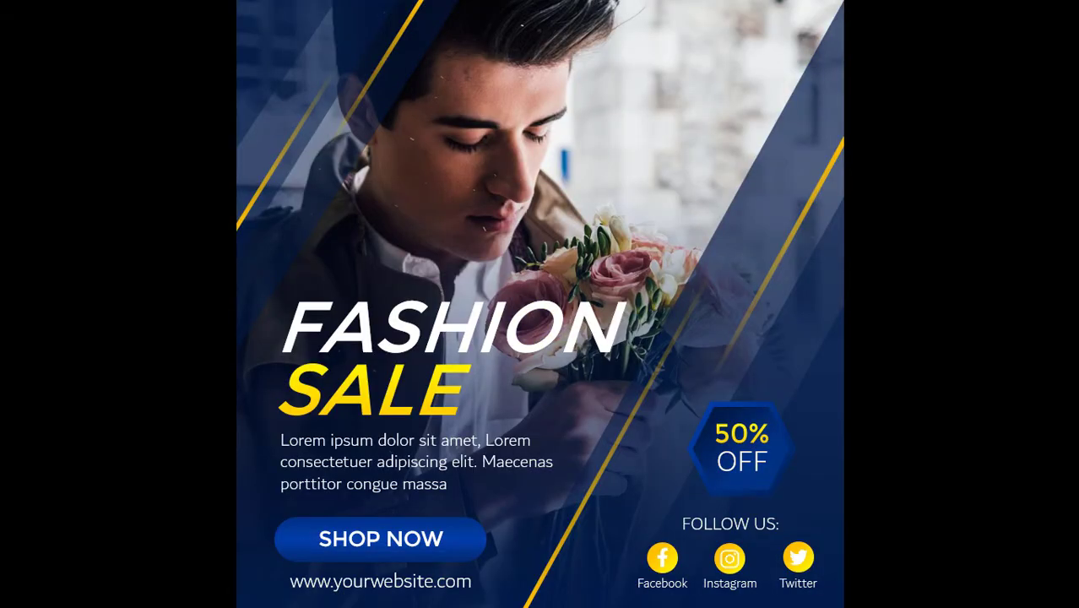
pyautogui.press('Left')
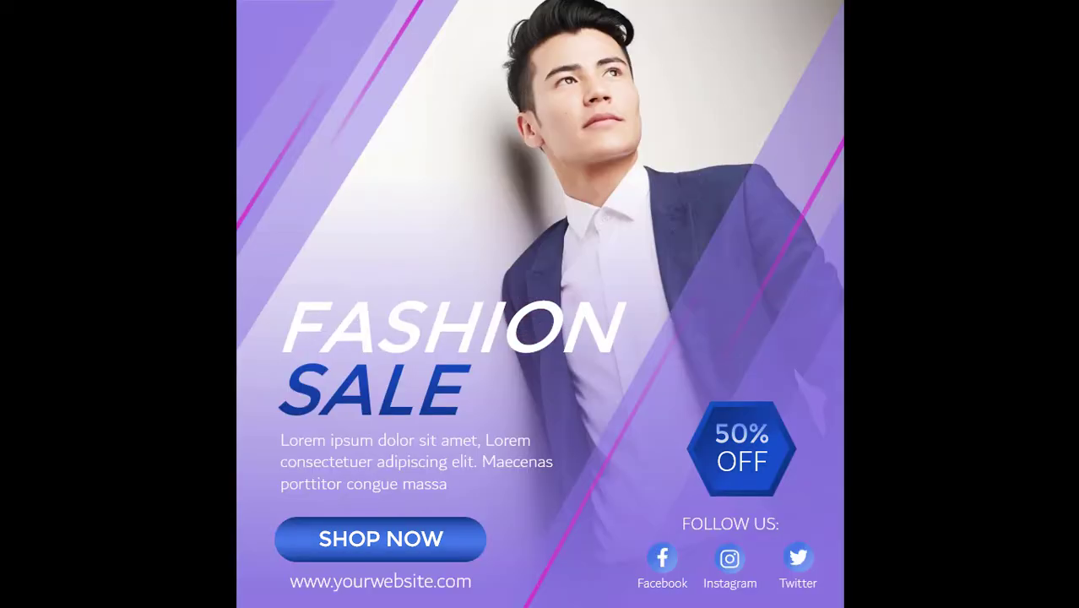
pyautogui.press('Right')
pyautogui.press('Escape')
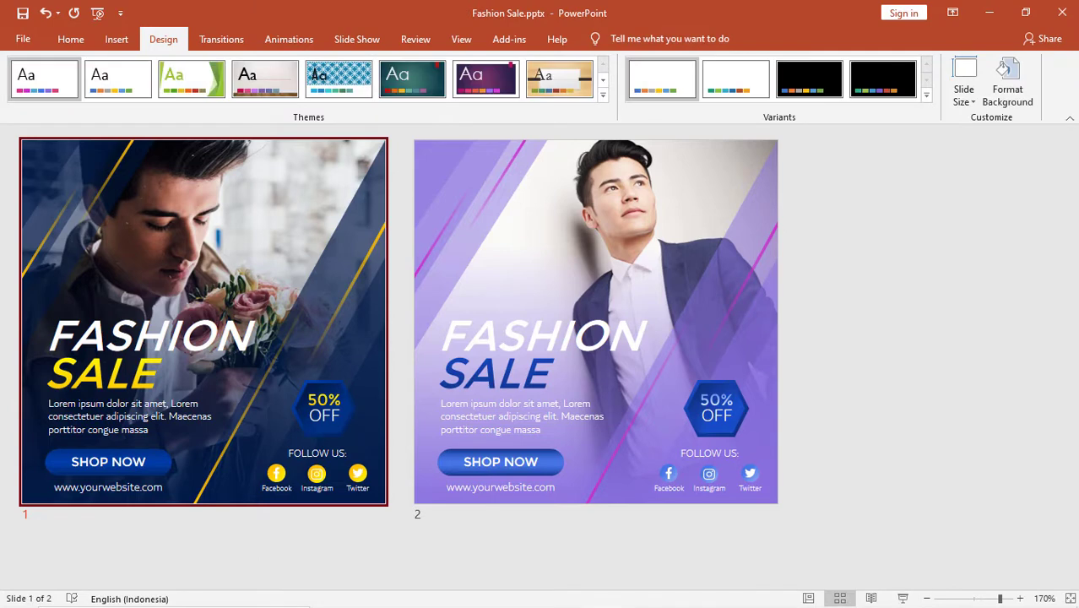
# In Format Background, set slide 1's background picture to adult-1868750_1920.jpg from a file.
pyautogui.click(808, 598)
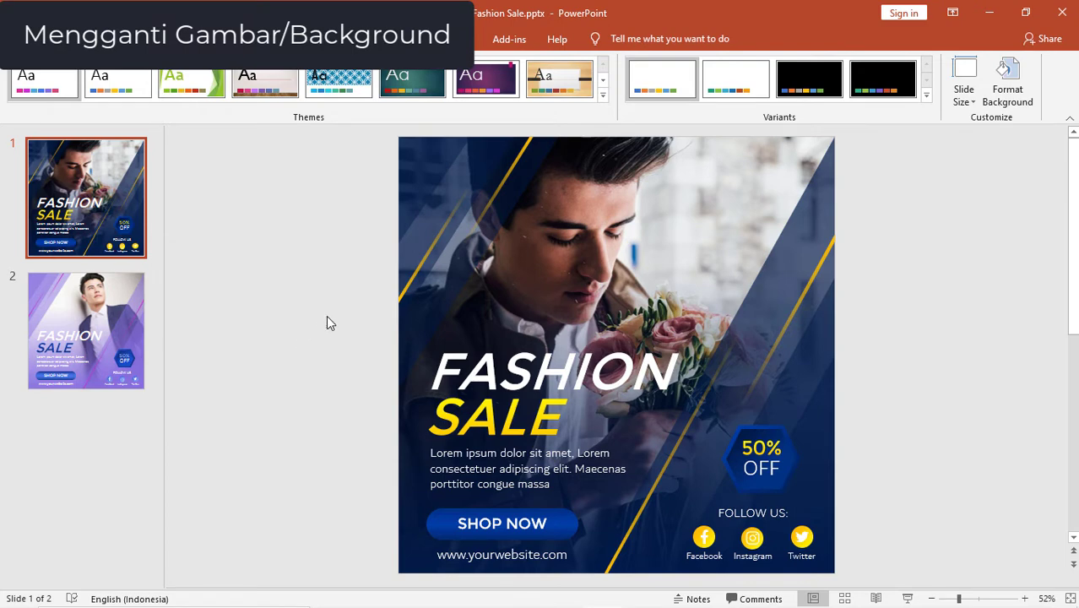
pyautogui.rightClick(303, 276)
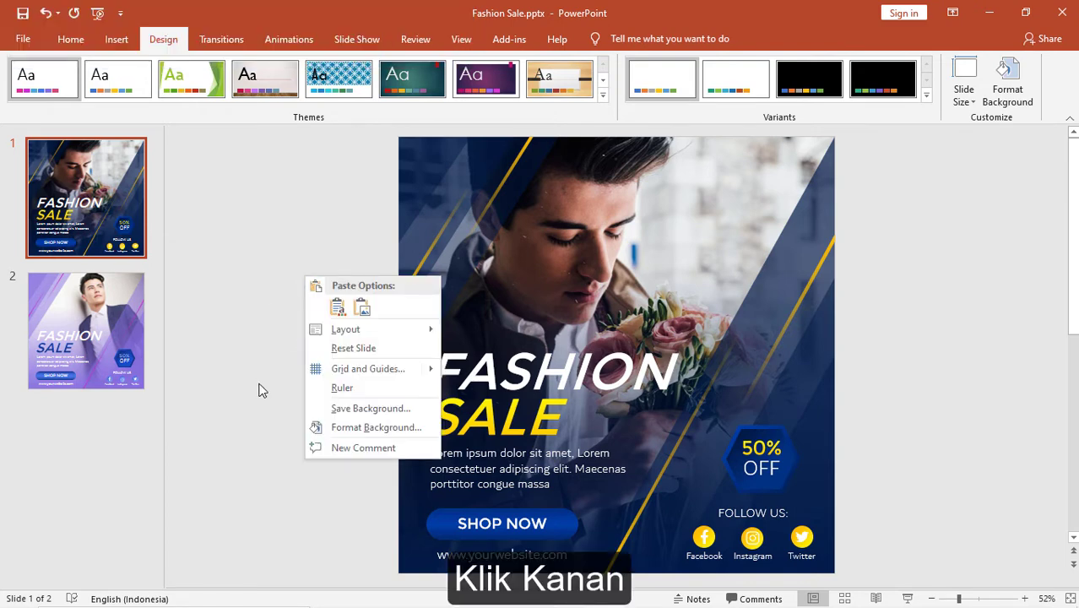
pyautogui.click(317, 430)
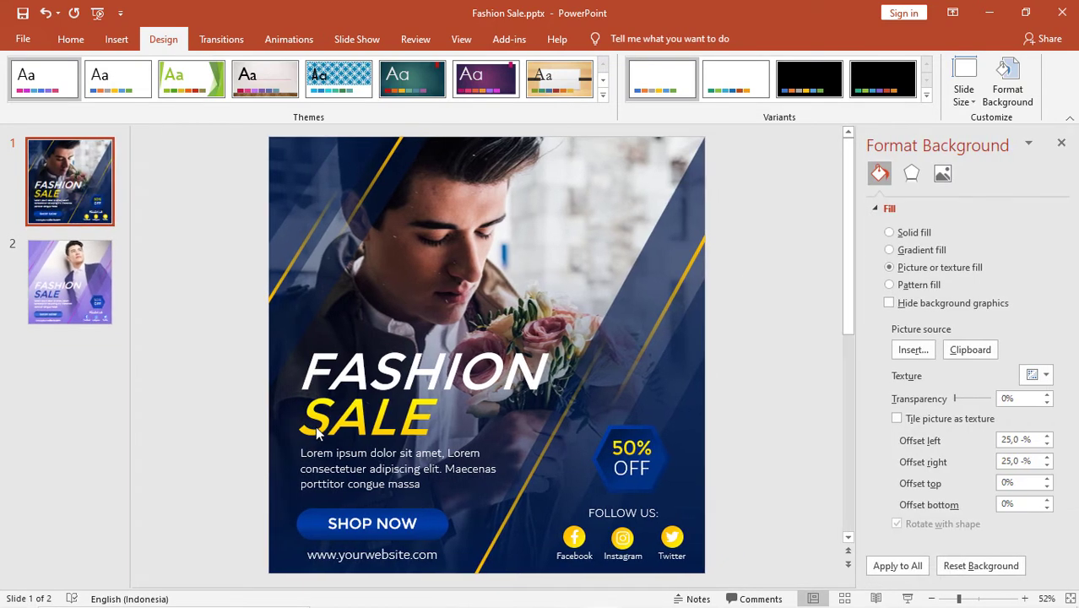
pyautogui.click(898, 354)
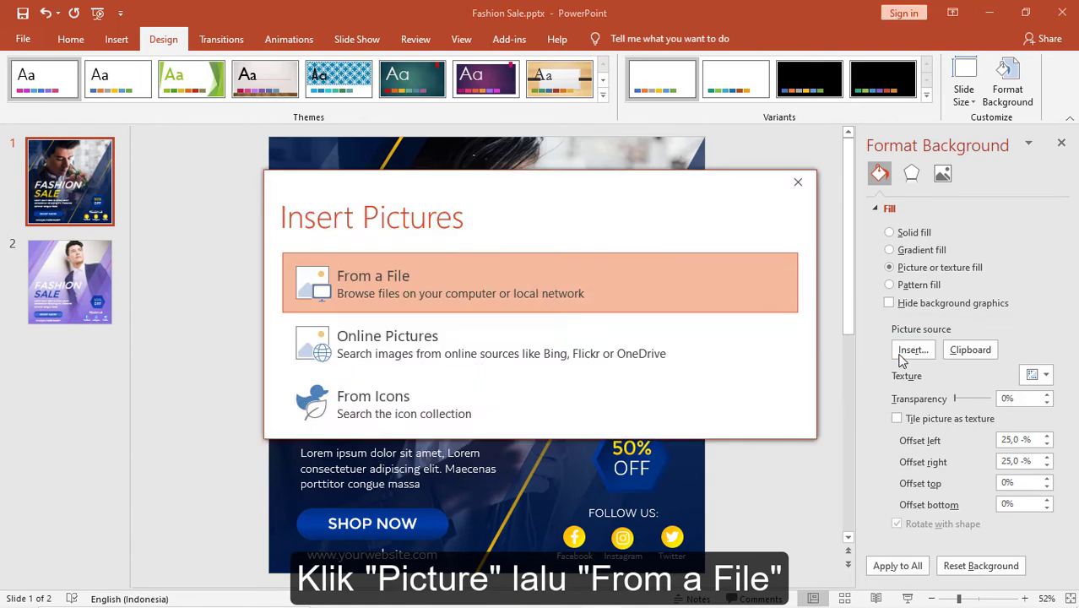
pyautogui.click(506, 289)
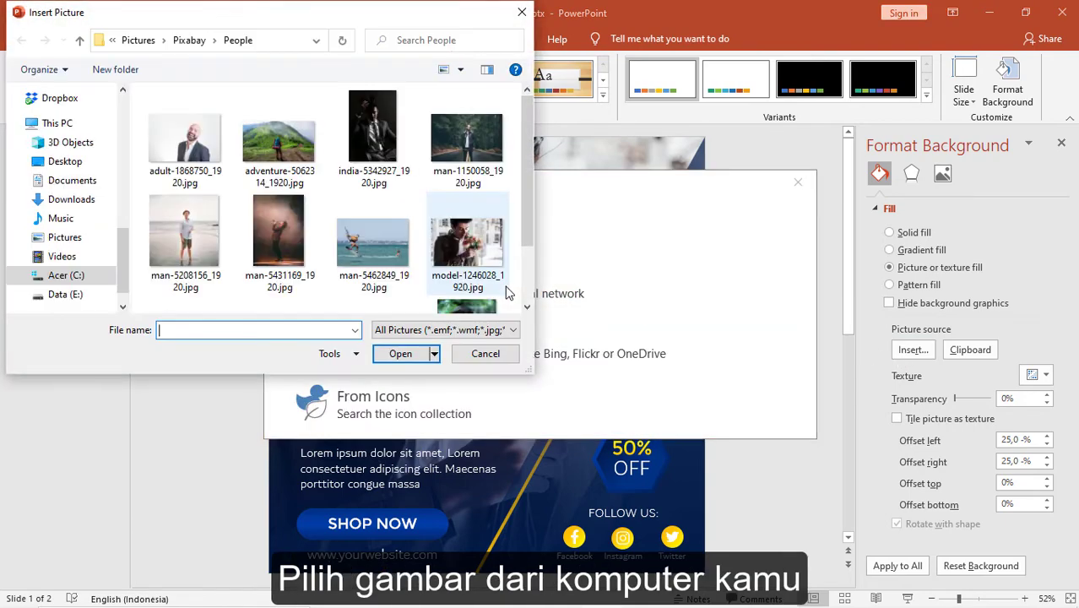
pyautogui.doubleClick(198, 165)
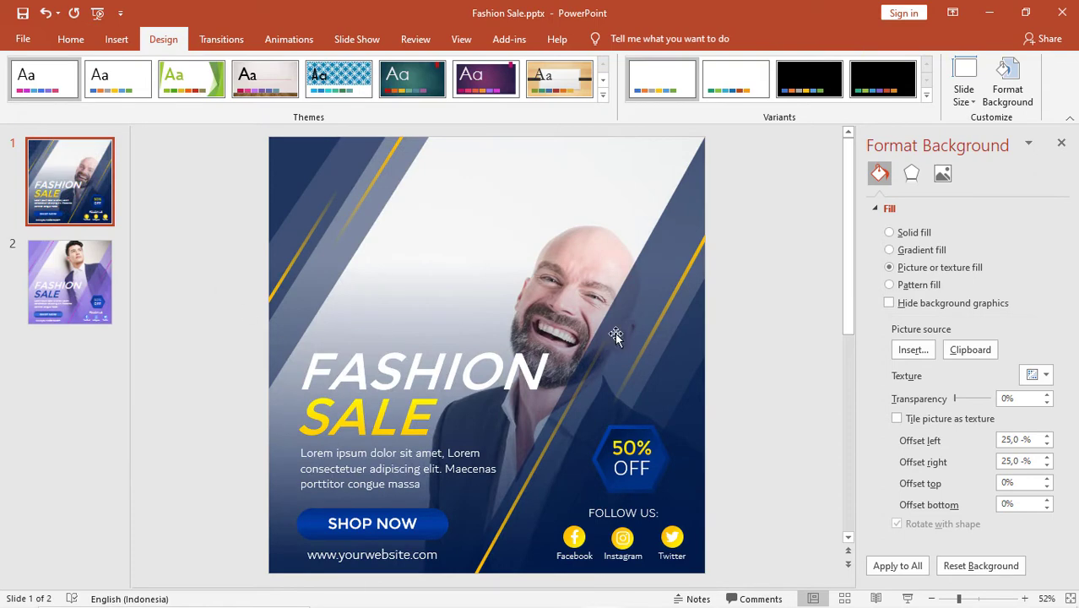
# Restore model-1246028_1920.jpg as slide 1's background picture.
pyautogui.click(902, 355)
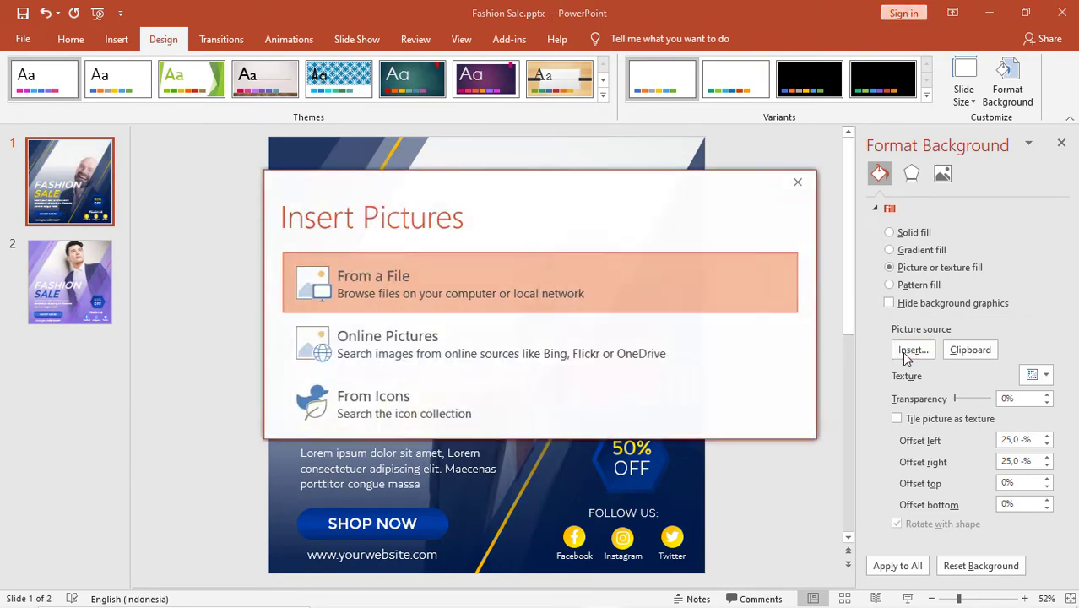
pyautogui.click(519, 287)
pyautogui.doubleClick(467, 242)
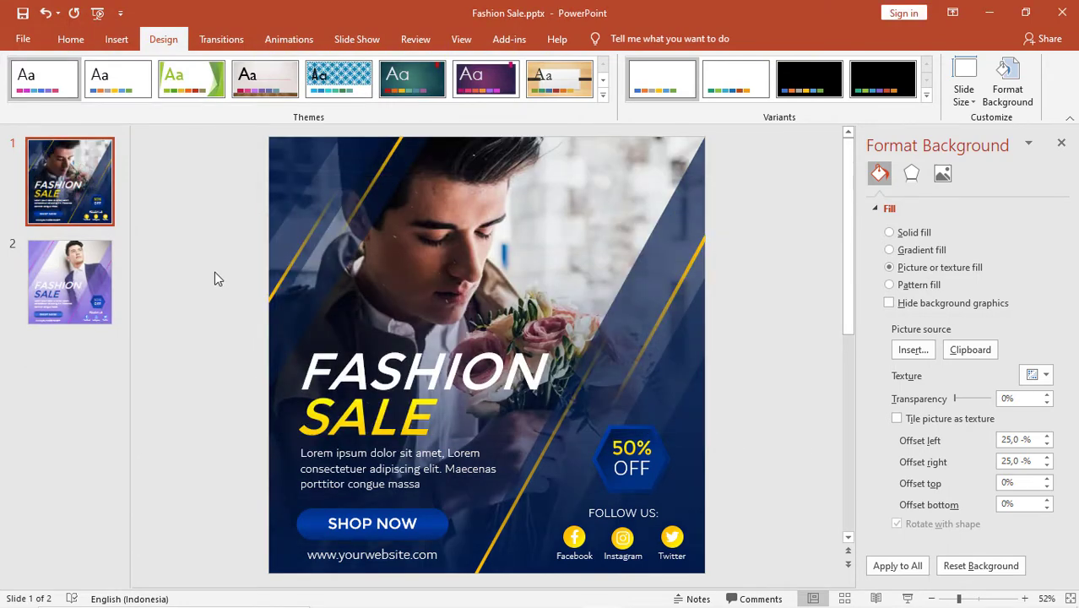
# On slide 2, close the background pane, try the Violet II colour scheme, then undo it.
pyautogui.click(89, 274)
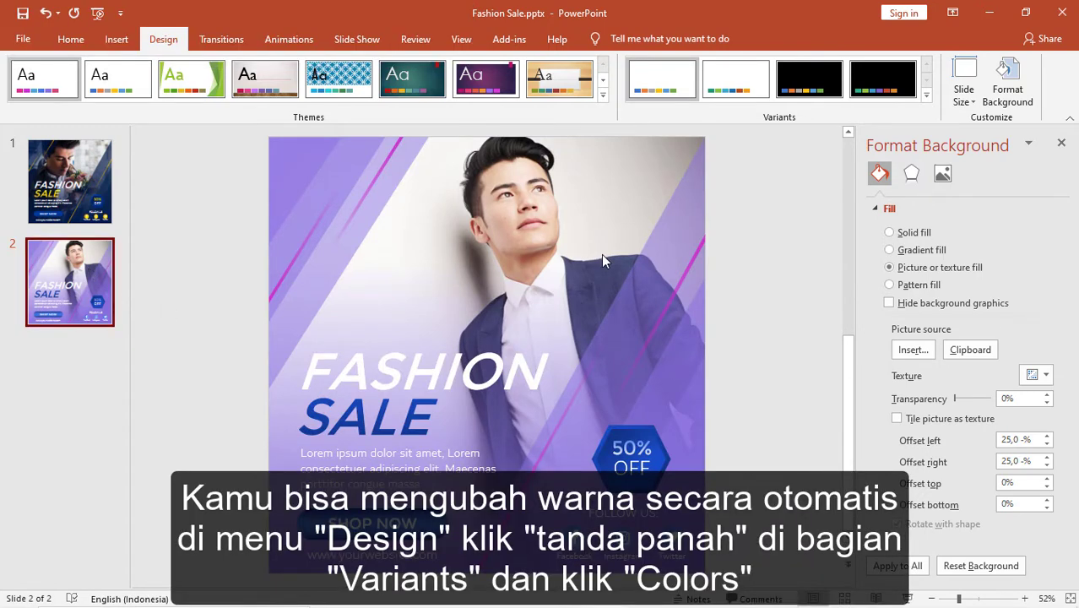
pyautogui.click(1061, 143)
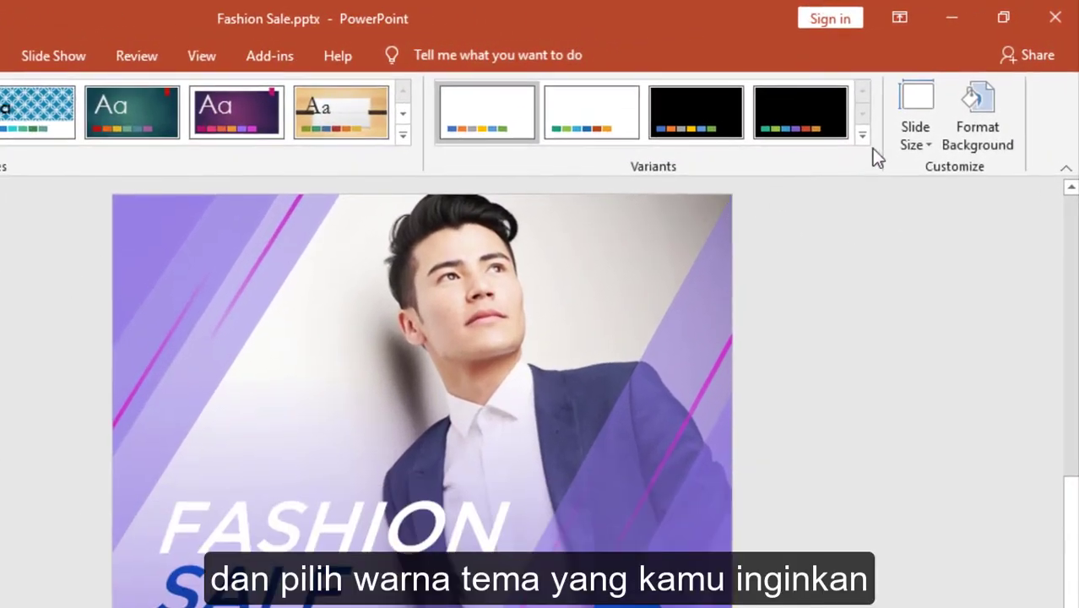
pyautogui.click(926, 95)
pyautogui.moveTo(850, 159)
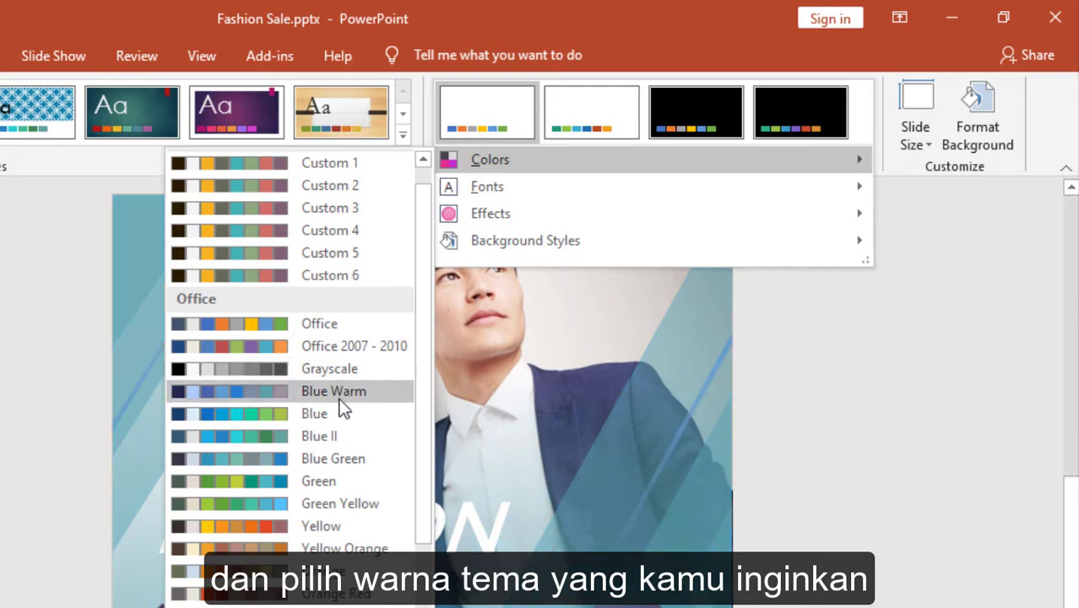
pyautogui.scroll(-3, 313, 540)
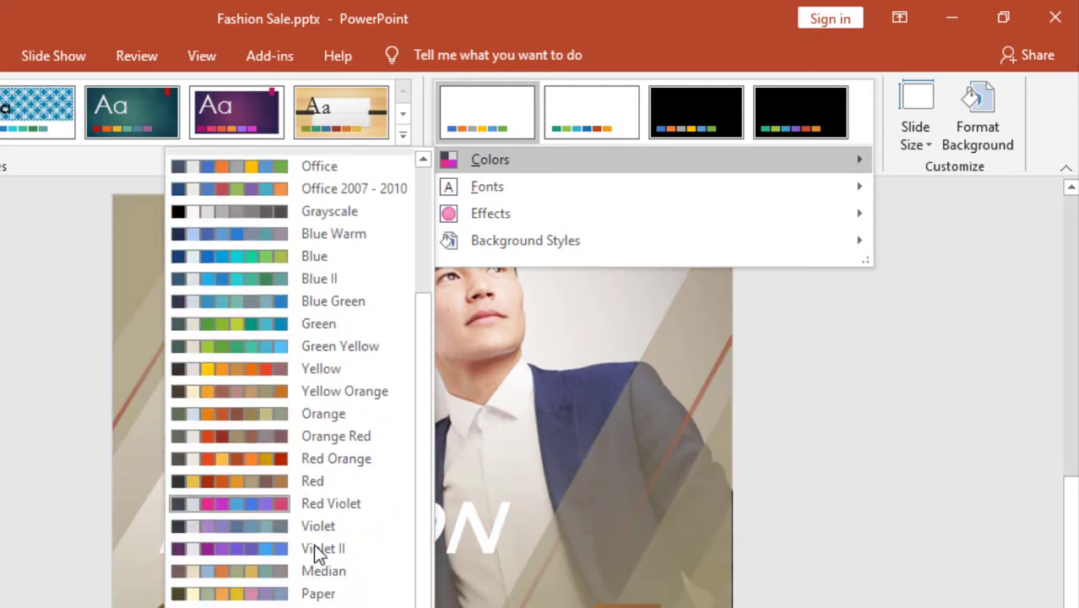
pyautogui.click(317, 552)
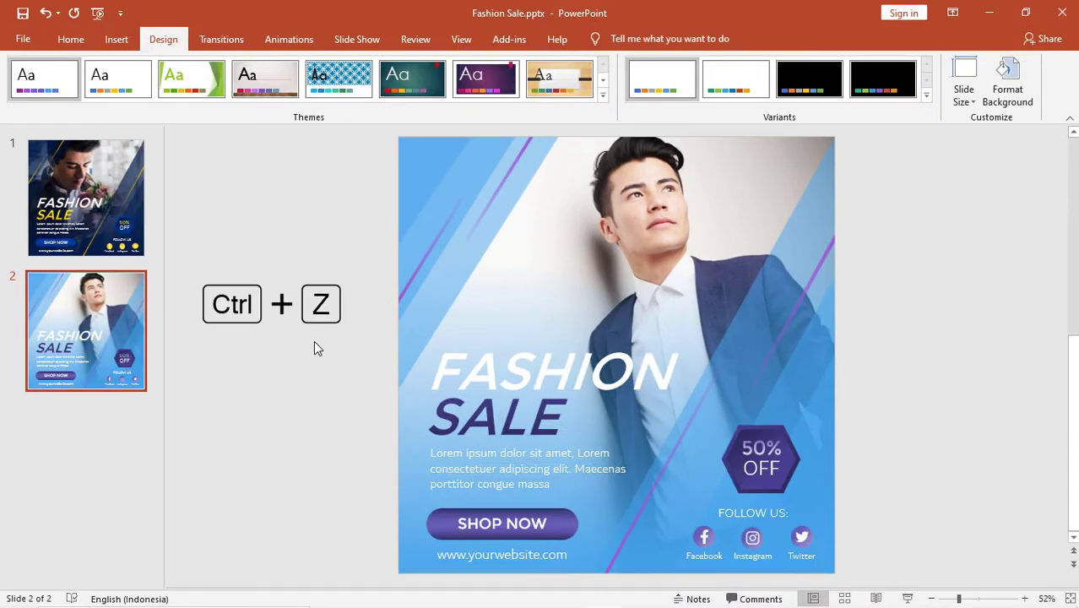
pyautogui.hotkey('ctrl', 'z')
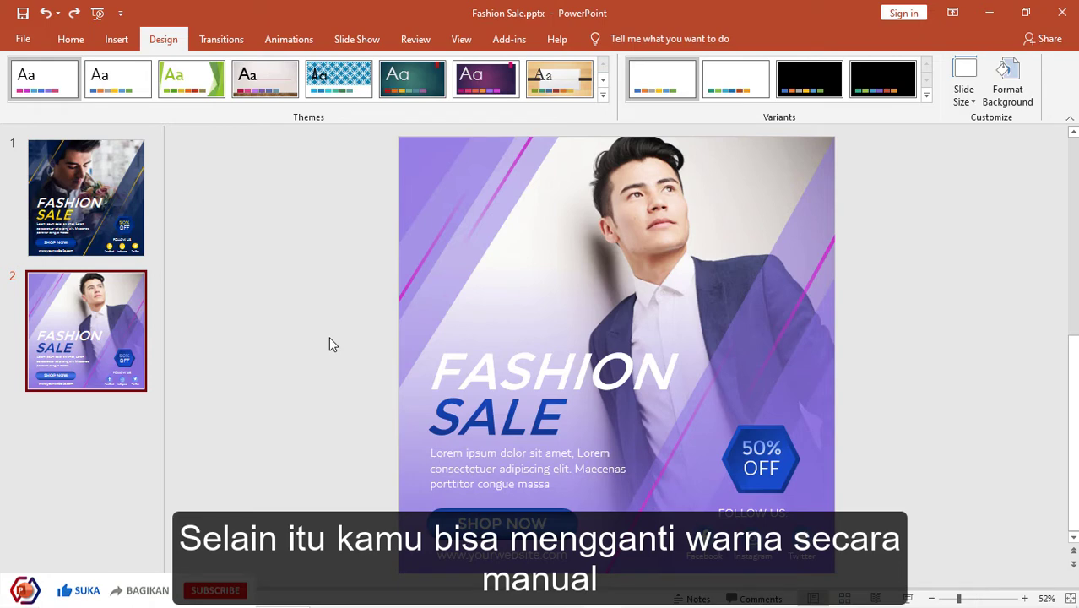
# Select the diagonal stripe on slide 2's right and bring up its Format Shape settings.
pyautogui.click(410, 173)
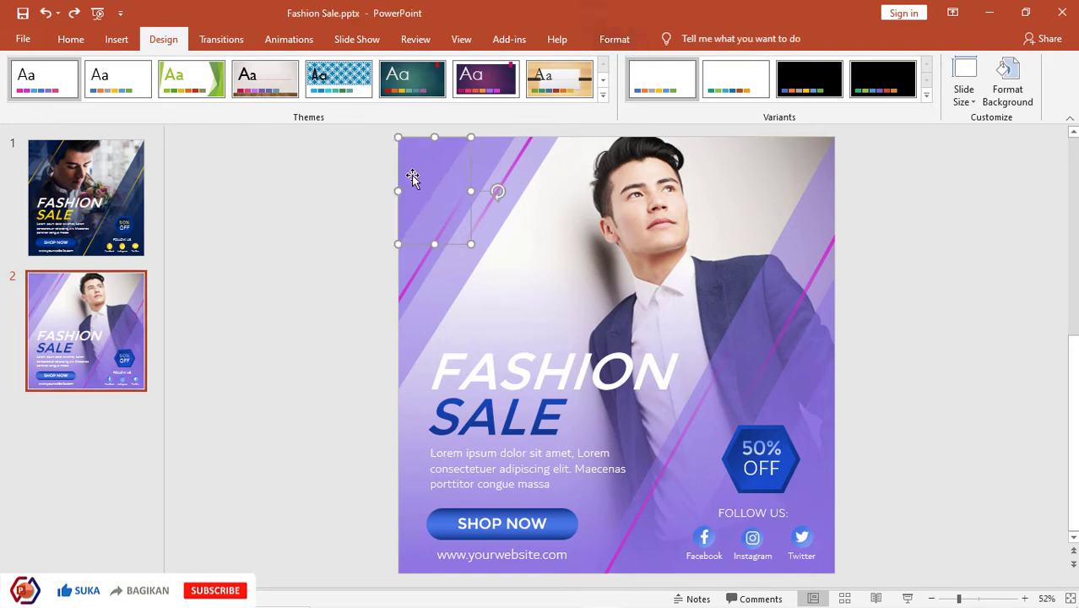
pyautogui.hotkey('ctrl', 'z')
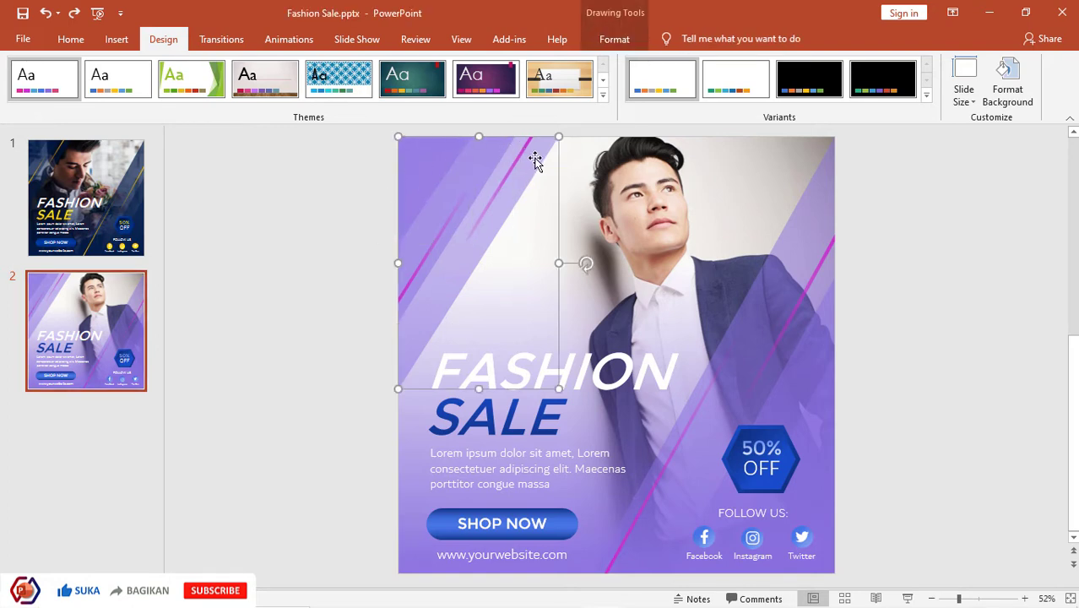
pyautogui.scroll(-2, 818, 237)
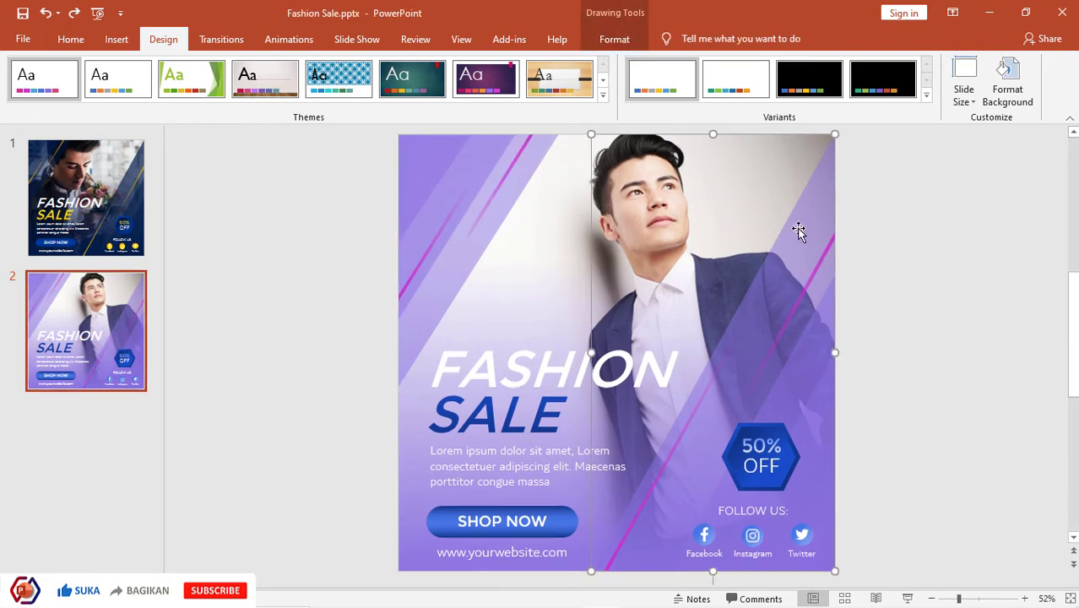
pyautogui.click(826, 410)
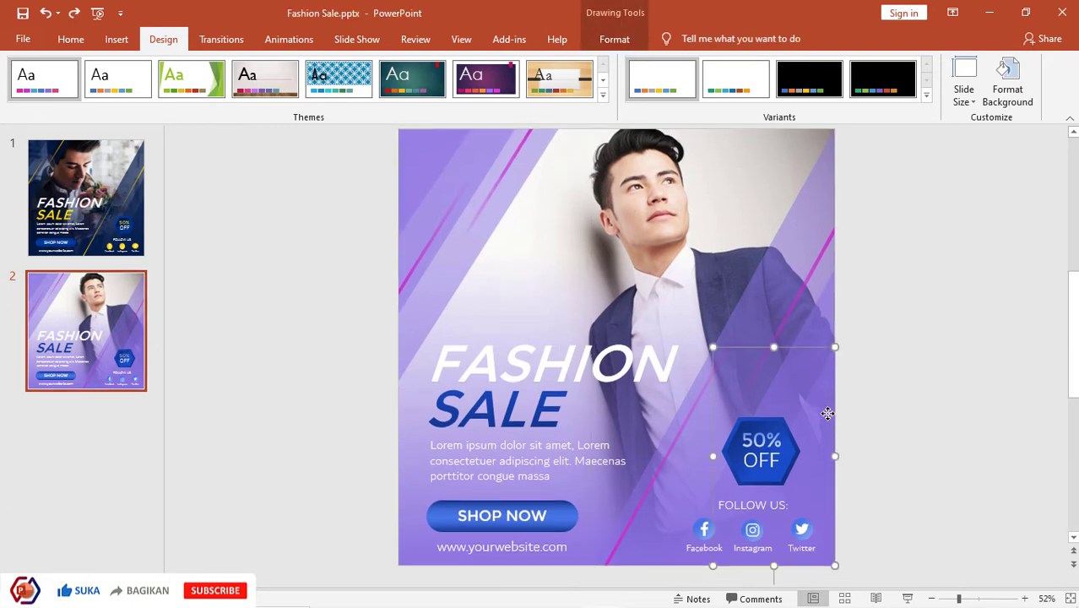
pyautogui.rightClick(813, 326)
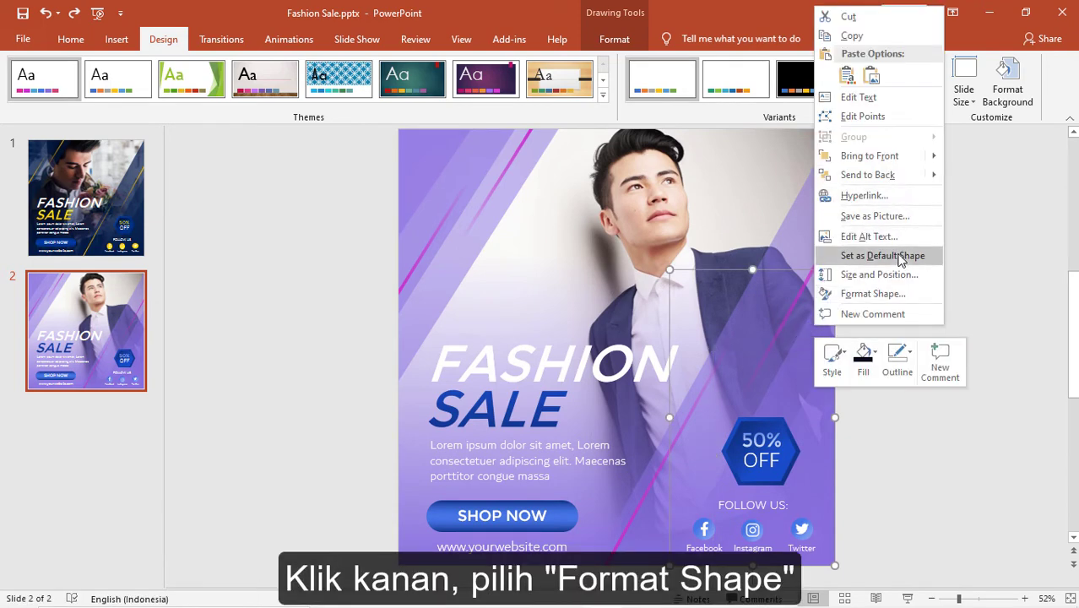
pyautogui.click(919, 293)
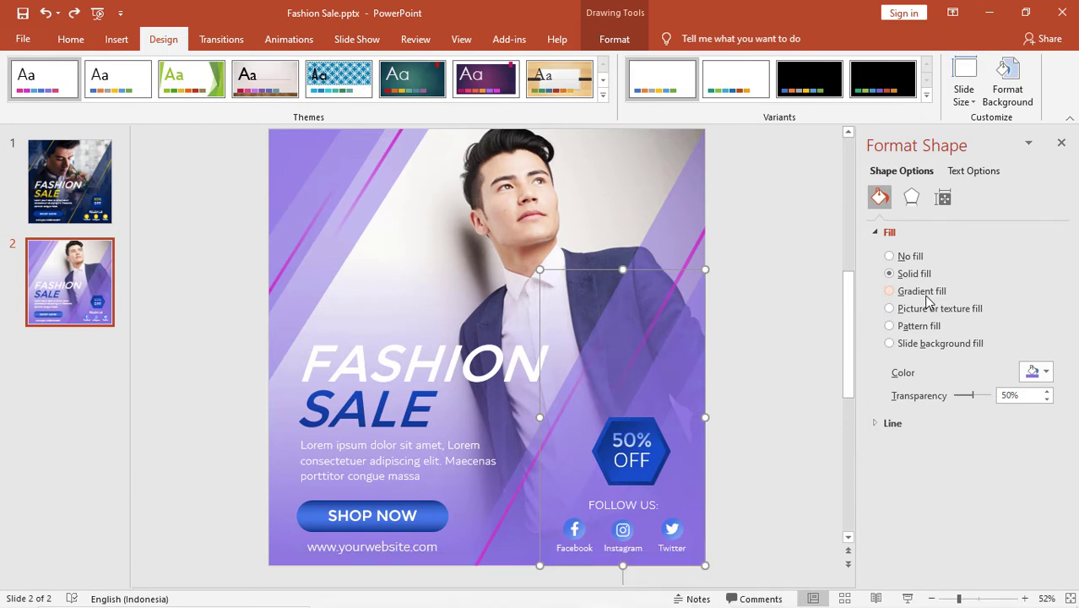
# Try an orange fill on the stripe, undo it, and close the Format Shape pane.
pyautogui.click(1037, 372)
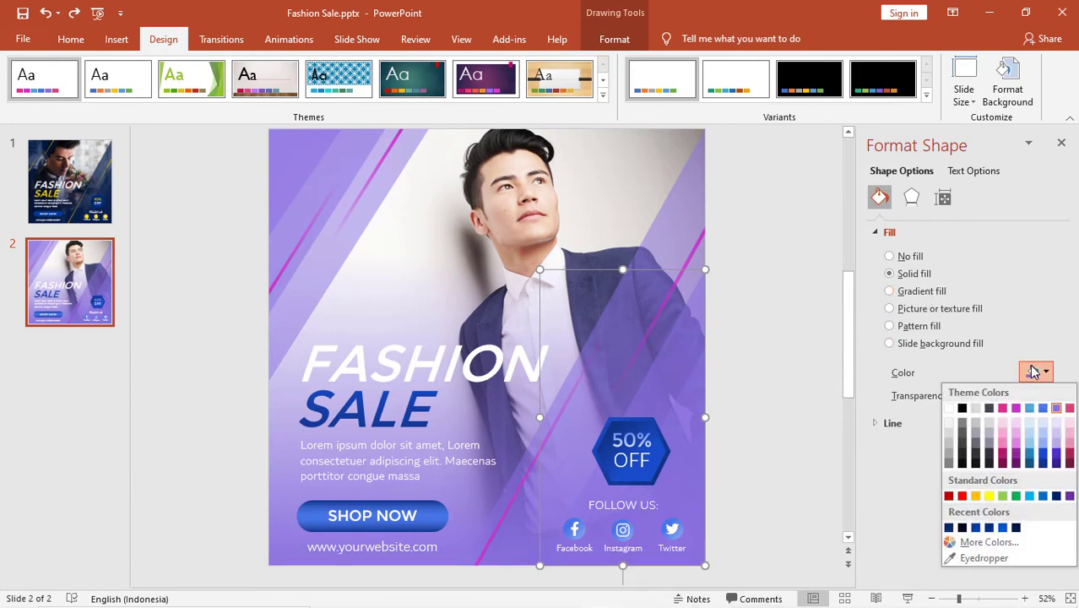
pyautogui.click(975, 496)
pyautogui.click(788, 440)
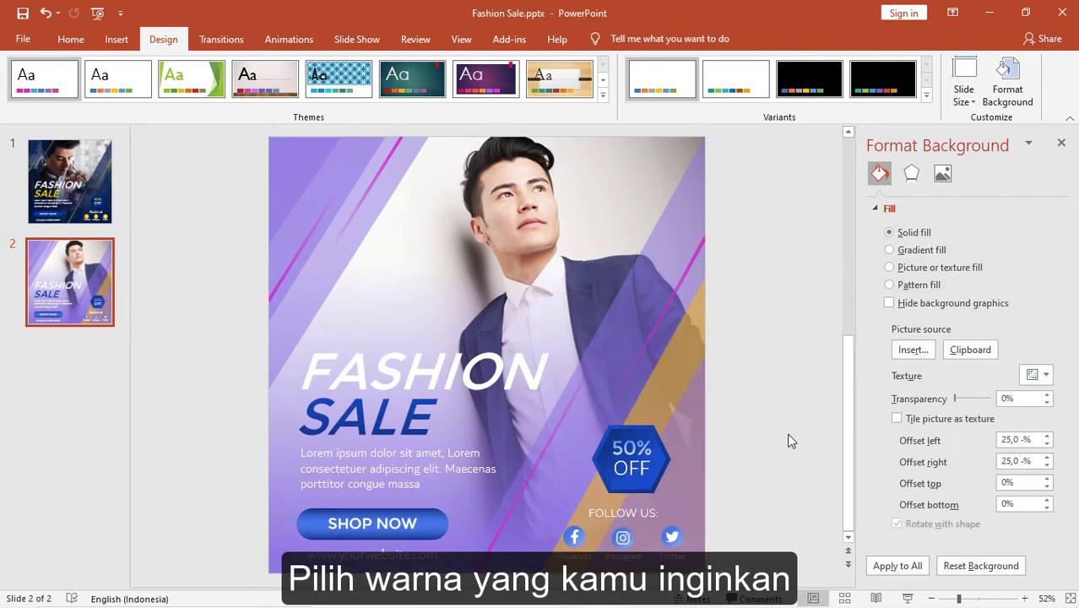
pyautogui.hotkey('ctrl', 'z')
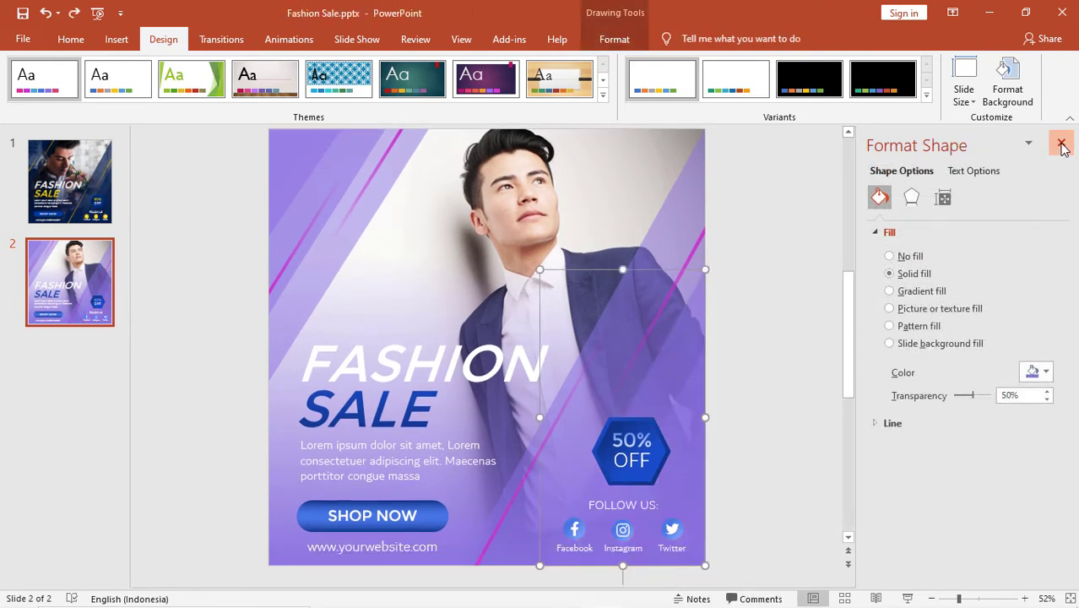
pyautogui.click(1060, 142)
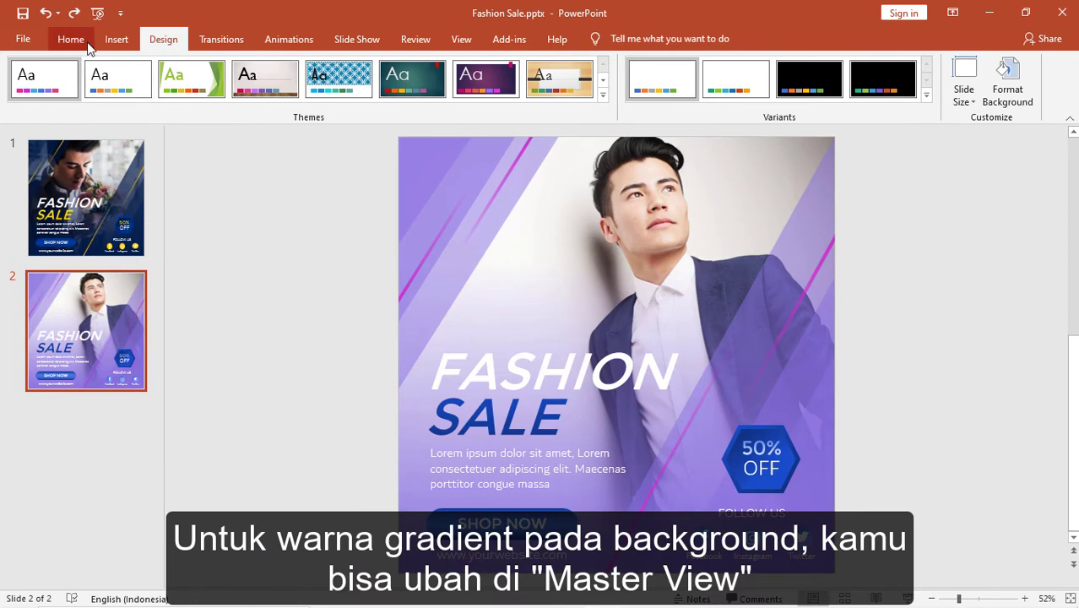
pyautogui.click(71, 38)
pyautogui.click(140, 63)
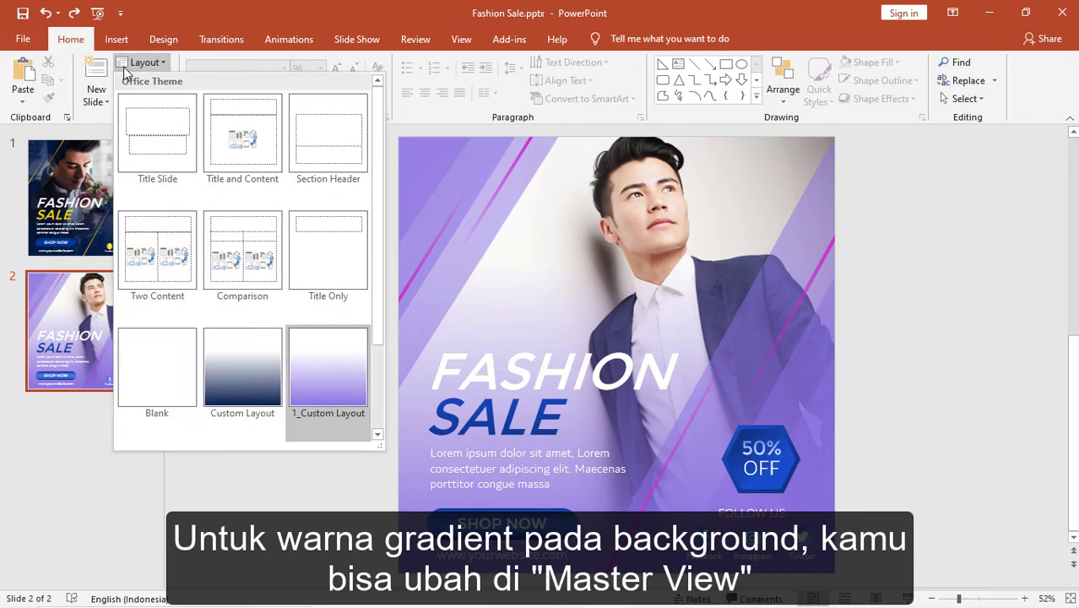
pyautogui.click(341, 486)
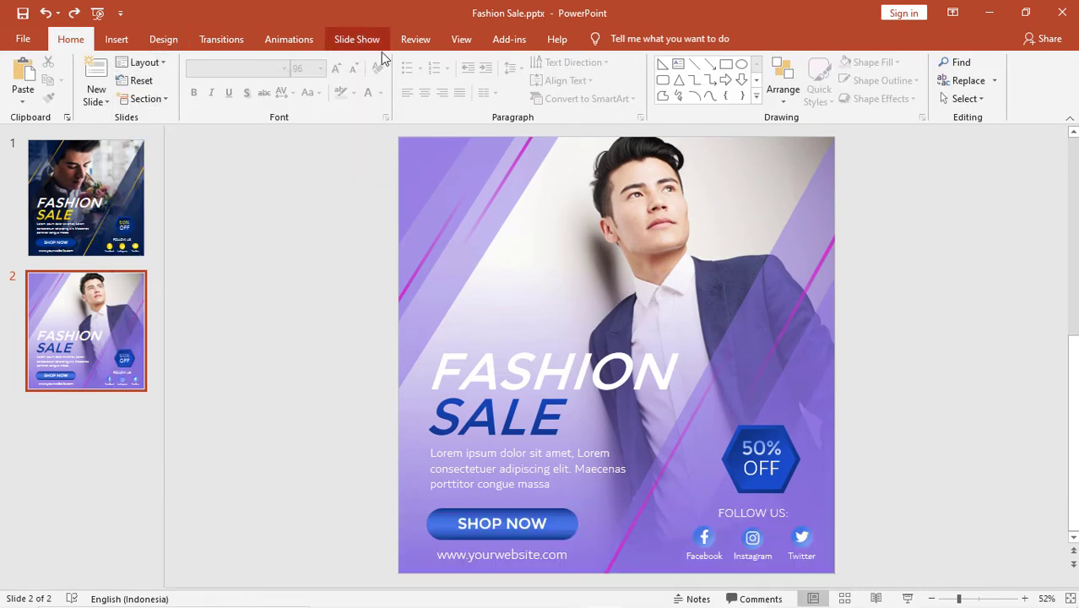
pyautogui.click(458, 39)
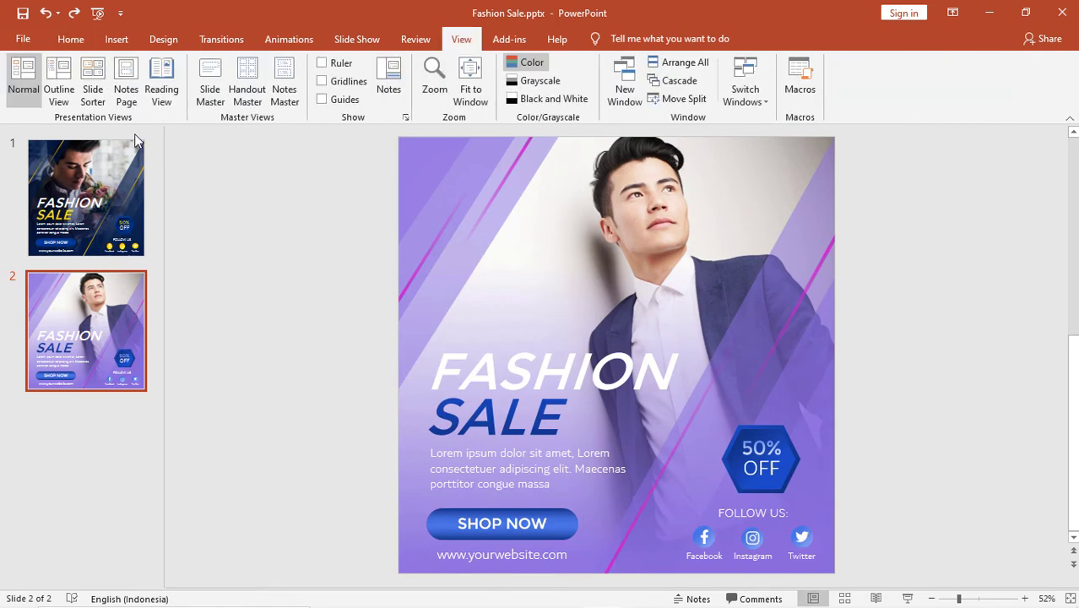
pyautogui.click(211, 100)
pyautogui.scroll(3, 100, 294)
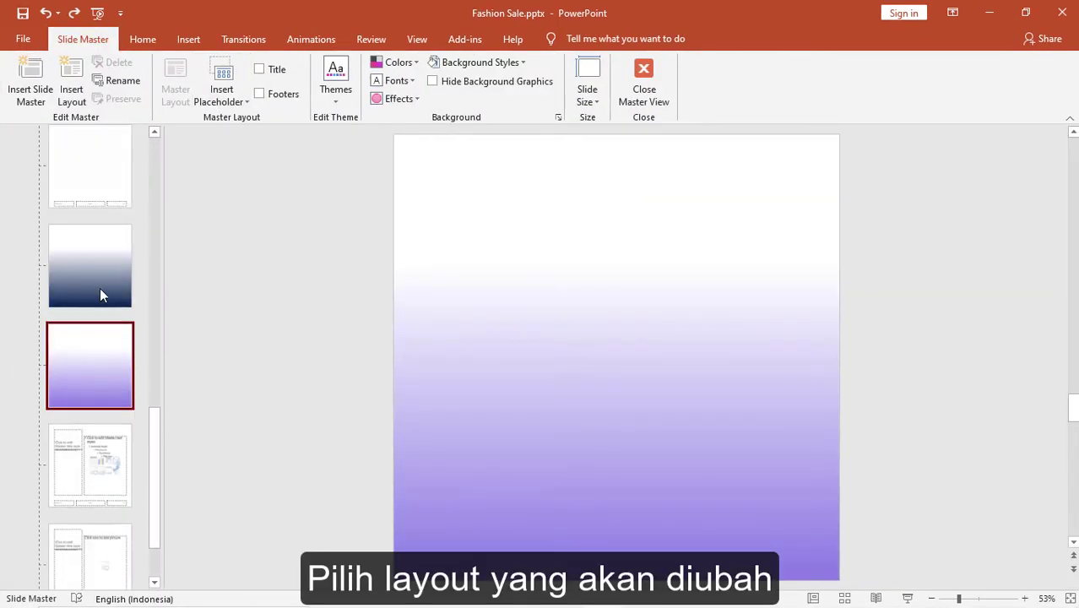
pyautogui.click(94, 355)
pyautogui.click(103, 291)
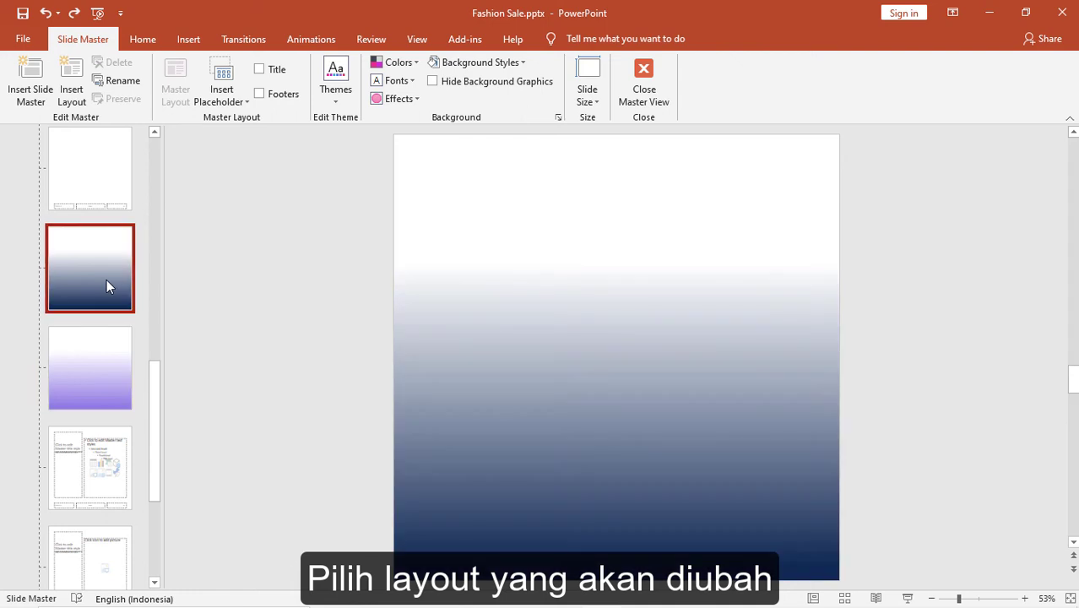
pyautogui.click(93, 384)
pyautogui.click(483, 379)
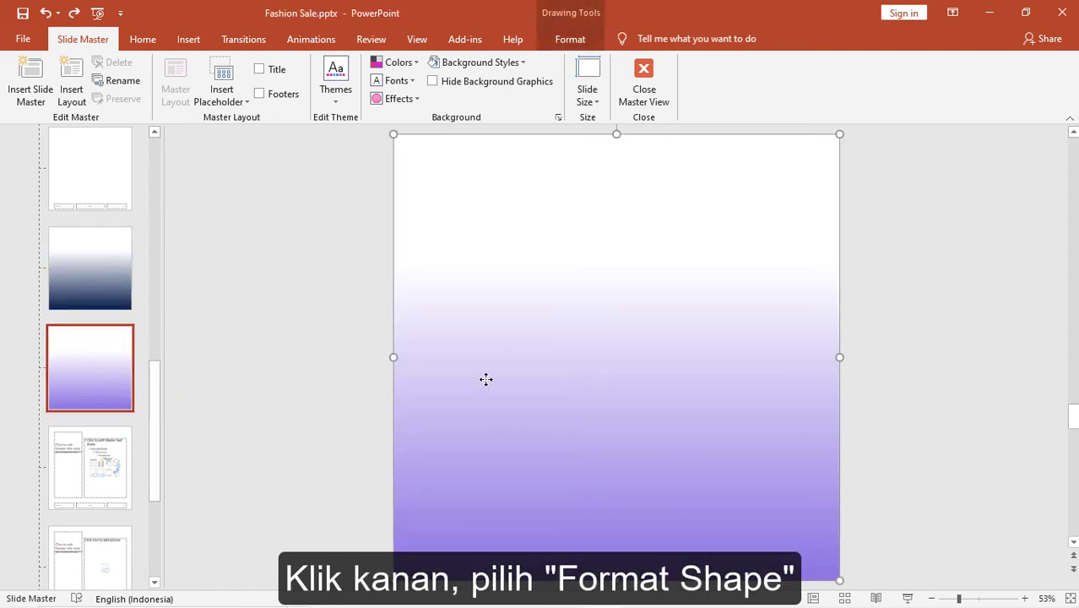
pyautogui.rightClick(483, 380)
pyautogui.click(529, 348)
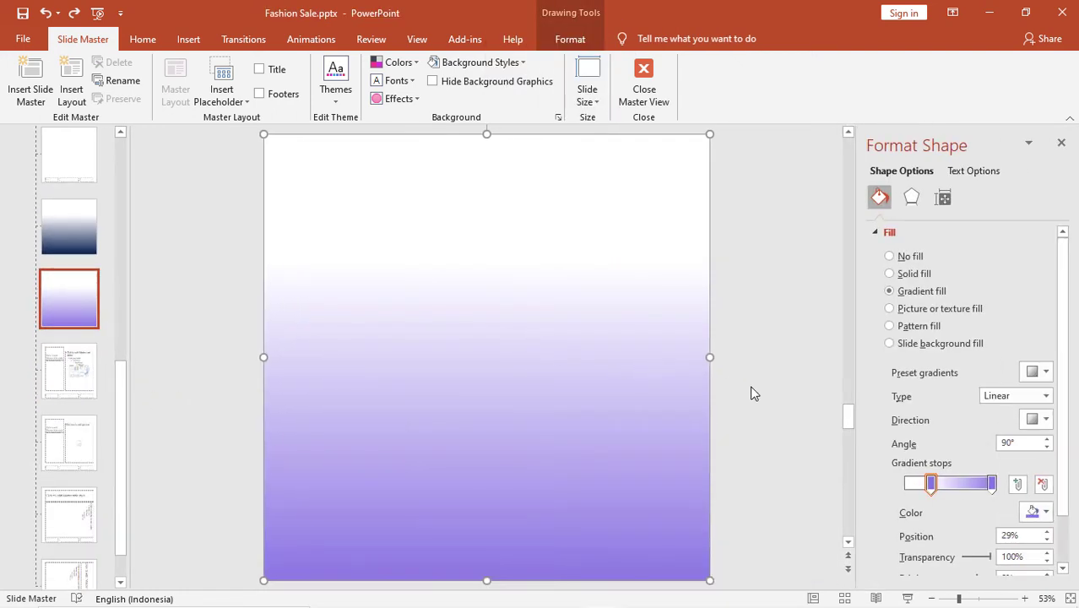
pyautogui.click(931, 483)
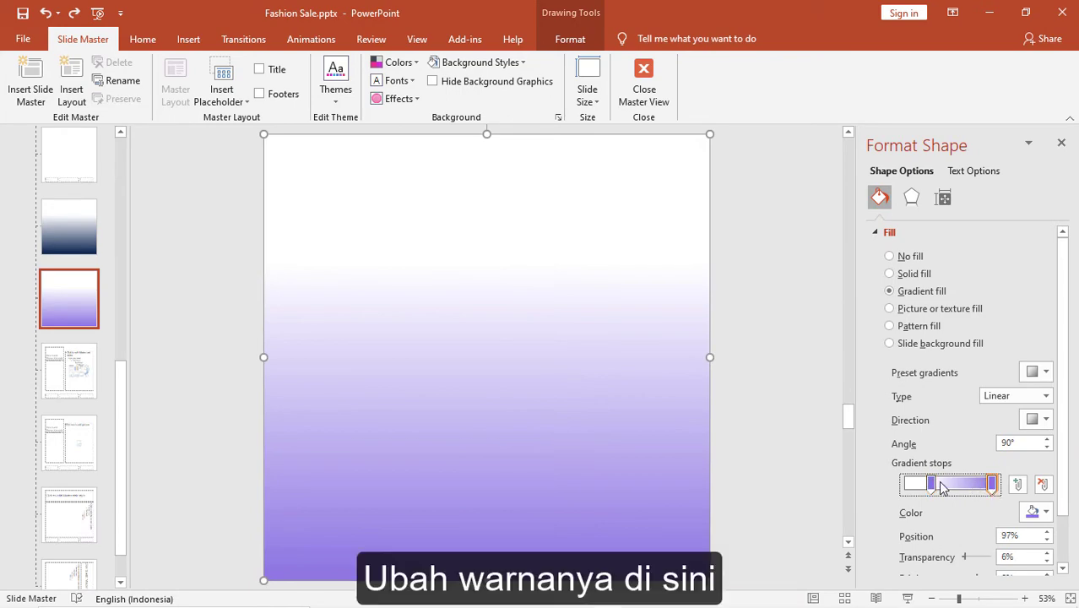
pyautogui.click(1061, 142)
pyautogui.press('Escape')
# Return to navy slide 1 and confirm the custom slide size is 28,575 cm square, unchanged.
pyautogui.click(652, 86)
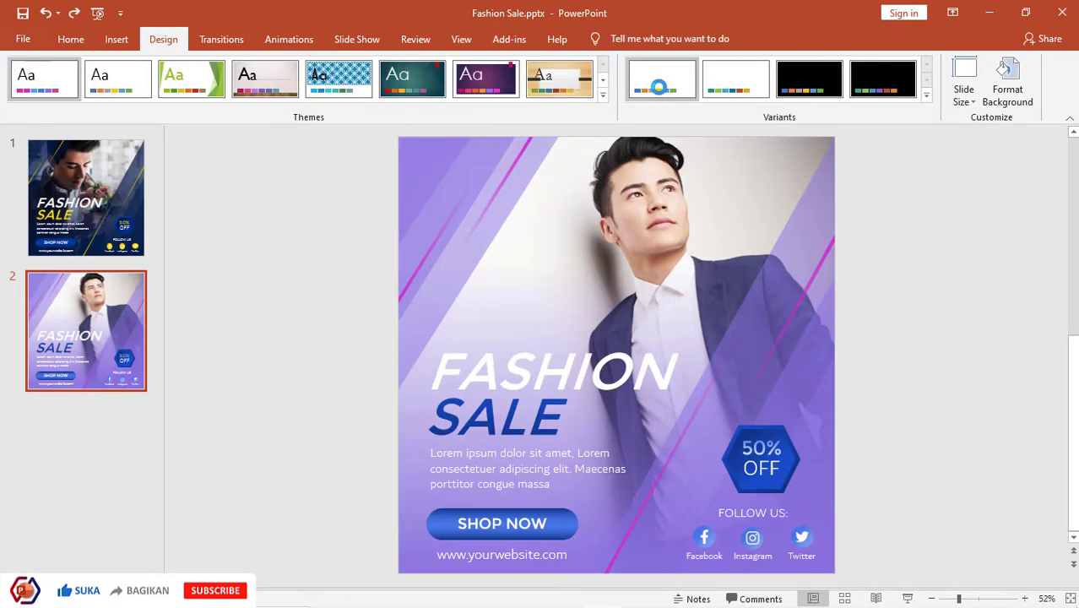
pyautogui.click(80, 210)
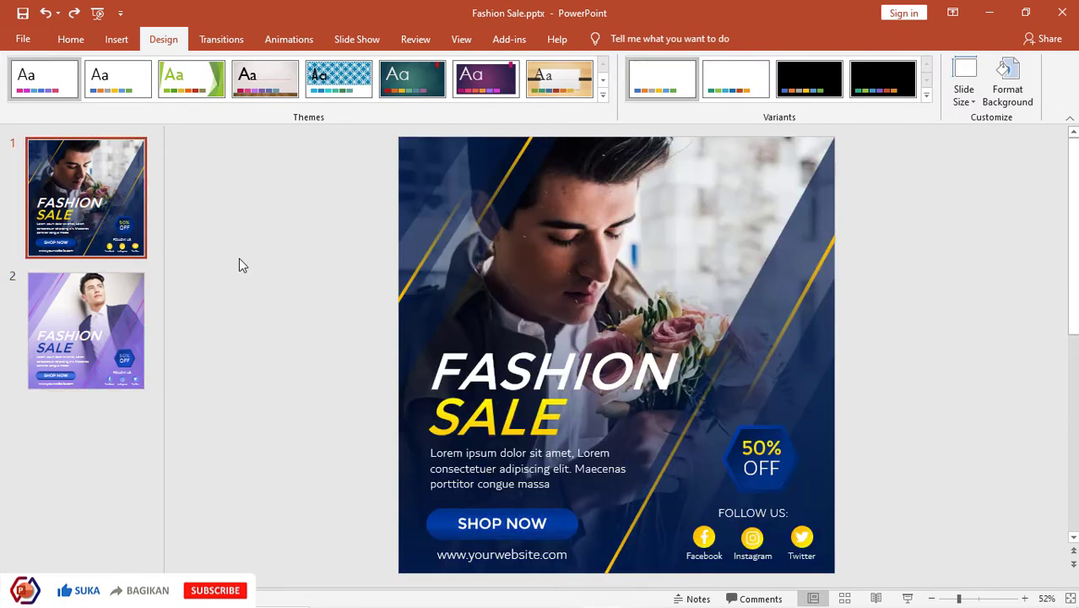
pyautogui.click(960, 99)
pyautogui.click(998, 190)
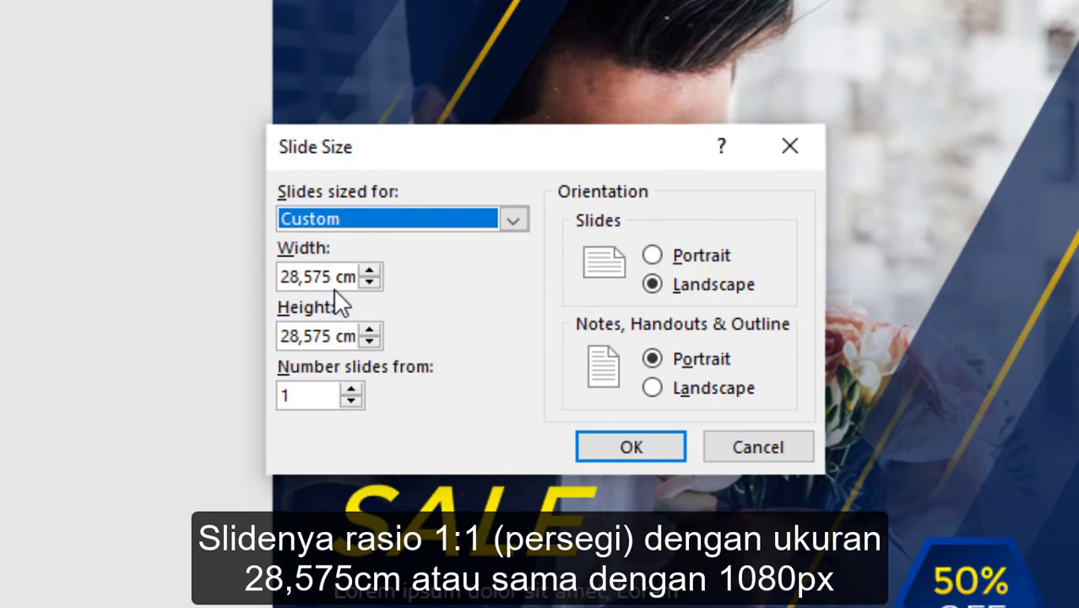
pyautogui.click(707, 456)
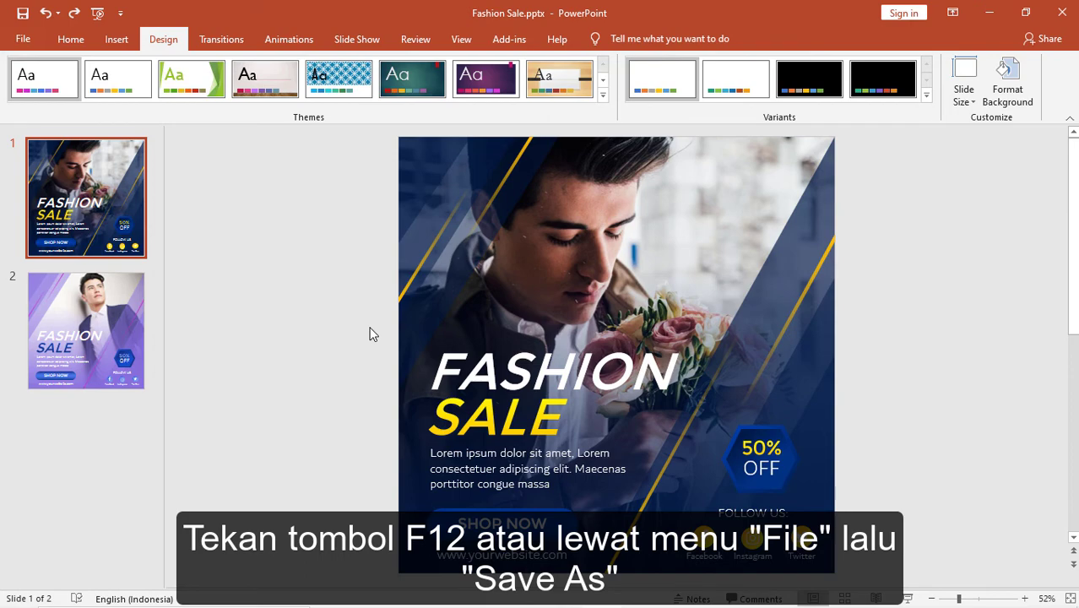
# Export all slides as JPEG images to the Desktop.
pyautogui.press('F12')
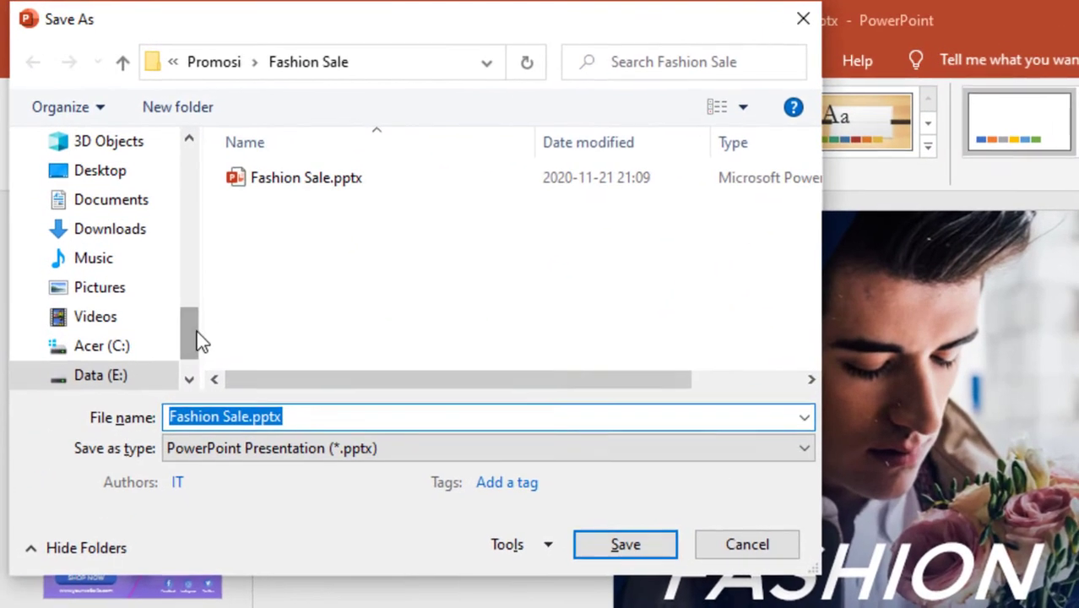
pyautogui.moveTo(200, 340); pyautogui.dragTo(203, 309)
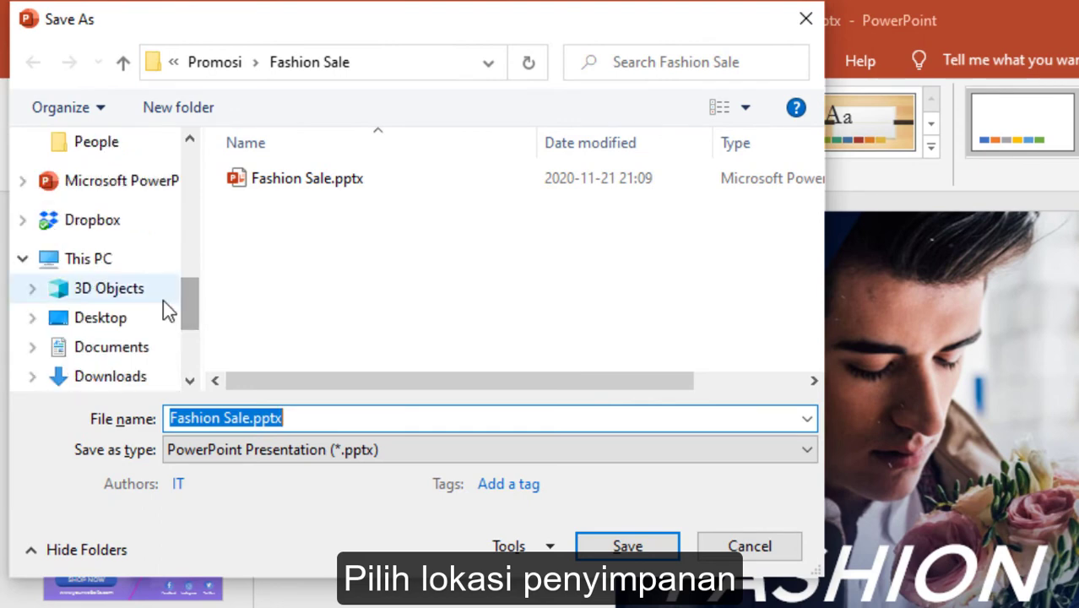
pyautogui.click(148, 317)
pyautogui.click(448, 454)
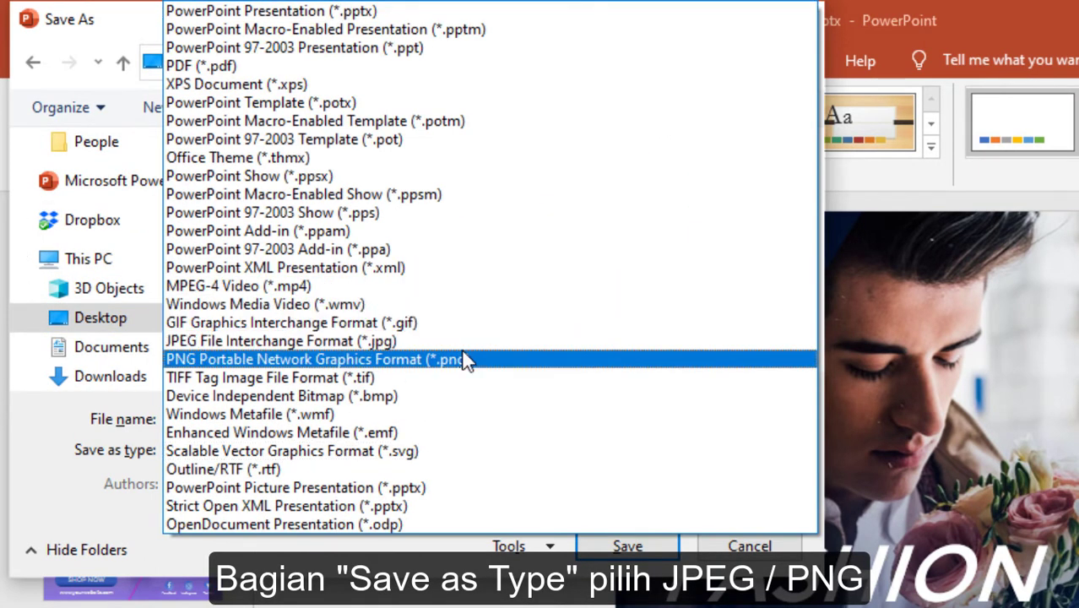
pyautogui.click(441, 343)
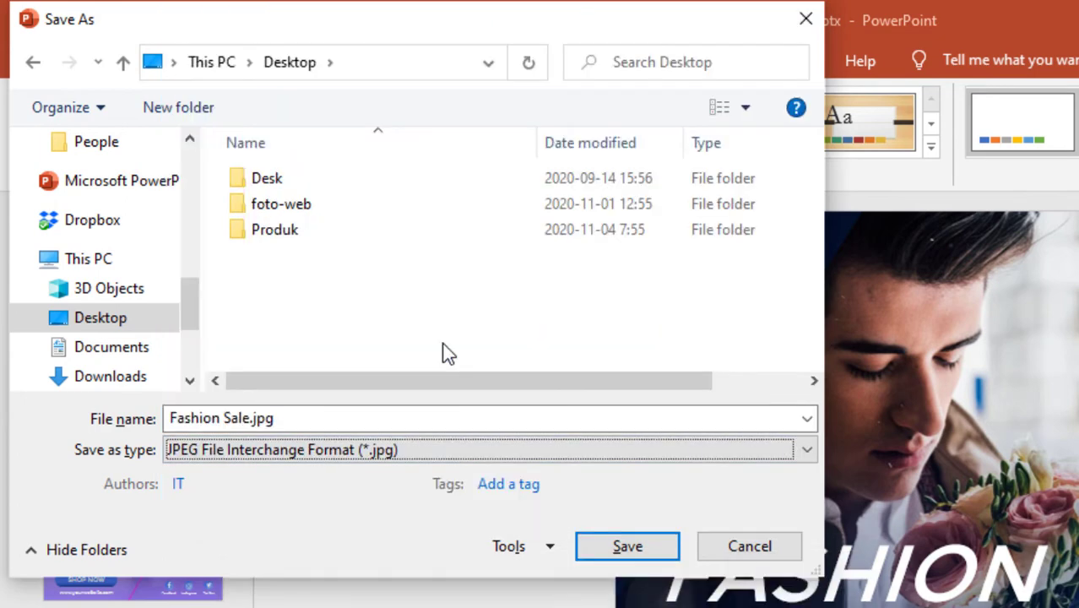
pyautogui.click(634, 537)
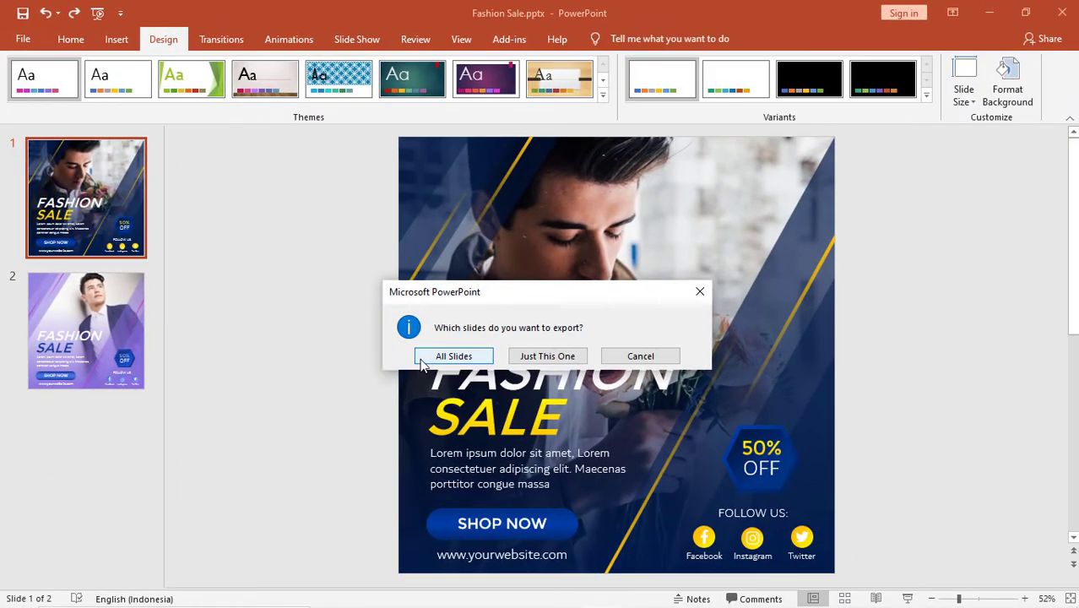
pyautogui.click(471, 361)
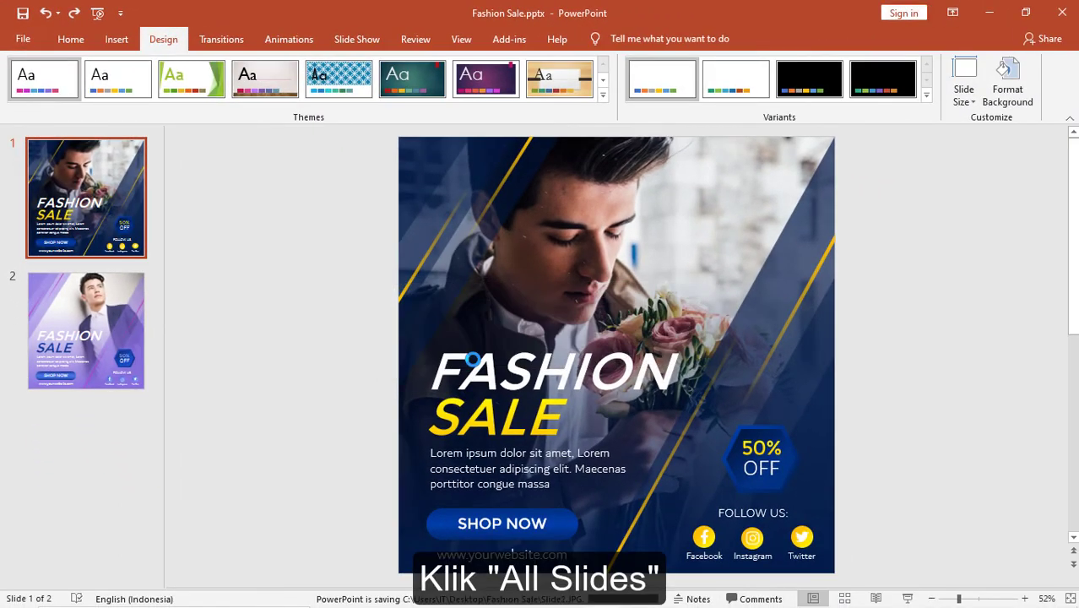
pyautogui.click(545, 355)
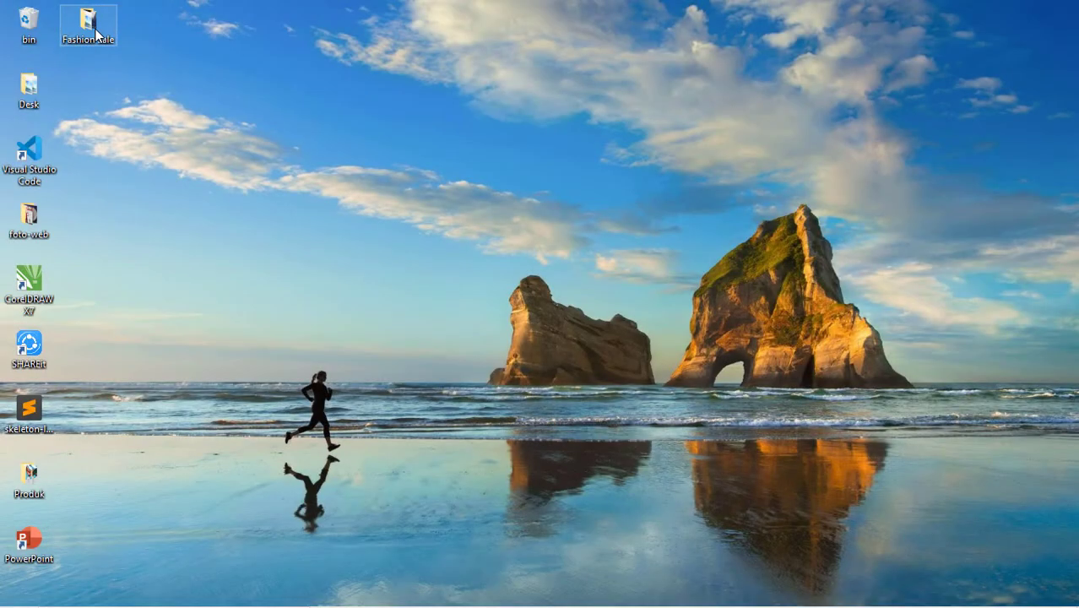
# Open Slide1.JPG from the Fashion Sale folder in the image viewer.
pyautogui.doubleClick(97, 35)
pyautogui.click(192, 106)
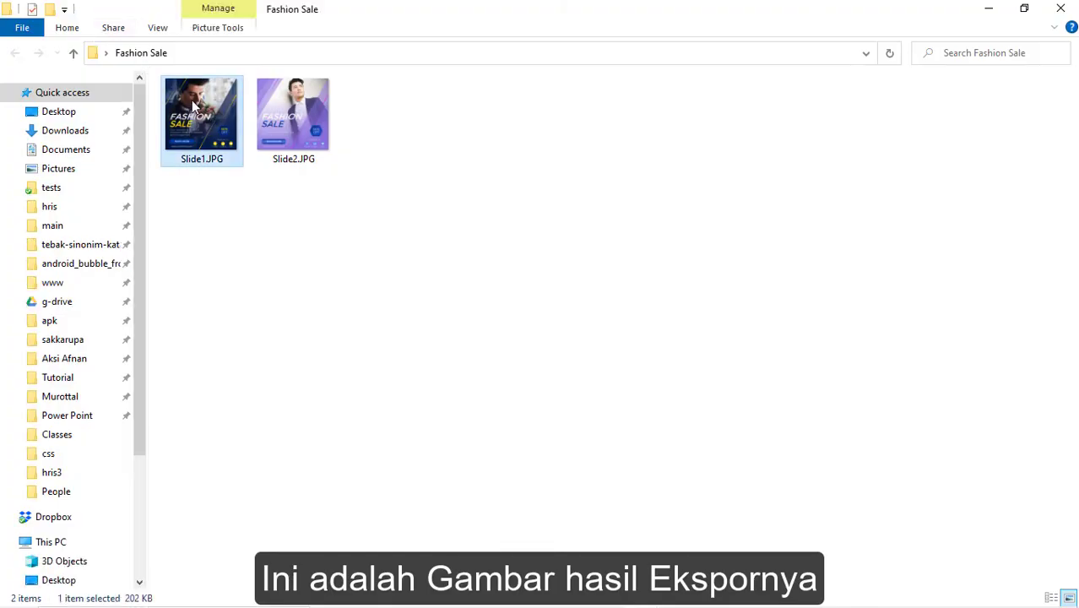
pyautogui.doubleClick(192, 106)
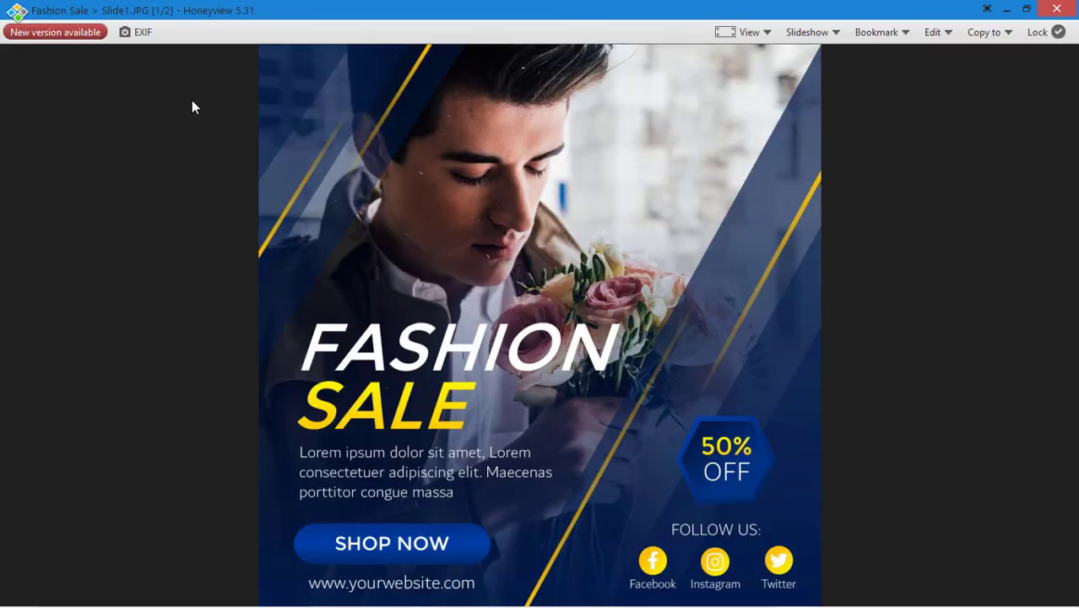
# Flip between Slide1.JPG and Slide2.JPG in Honeyview, ending on Slide2.JPG.
pyautogui.press('Right')
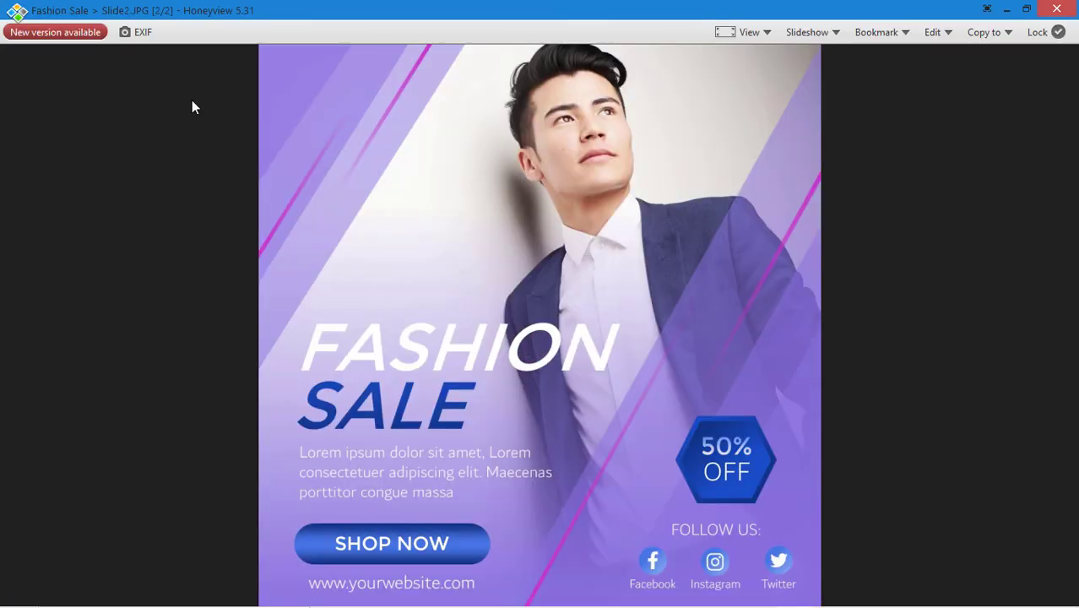
pyautogui.press('Left')
pyautogui.press('Right')
pyautogui.click(1056, 10)
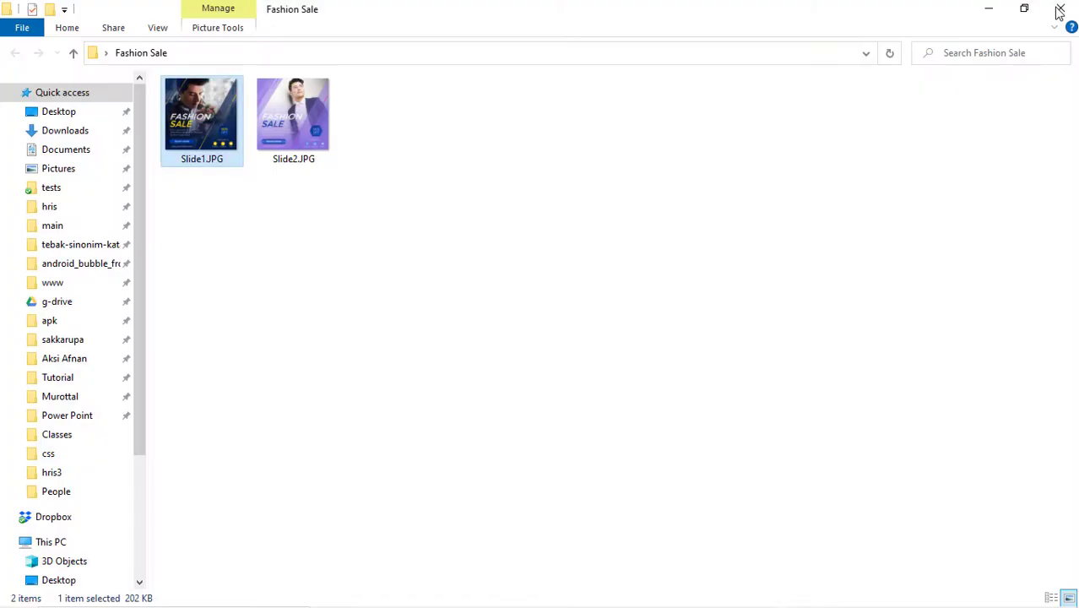